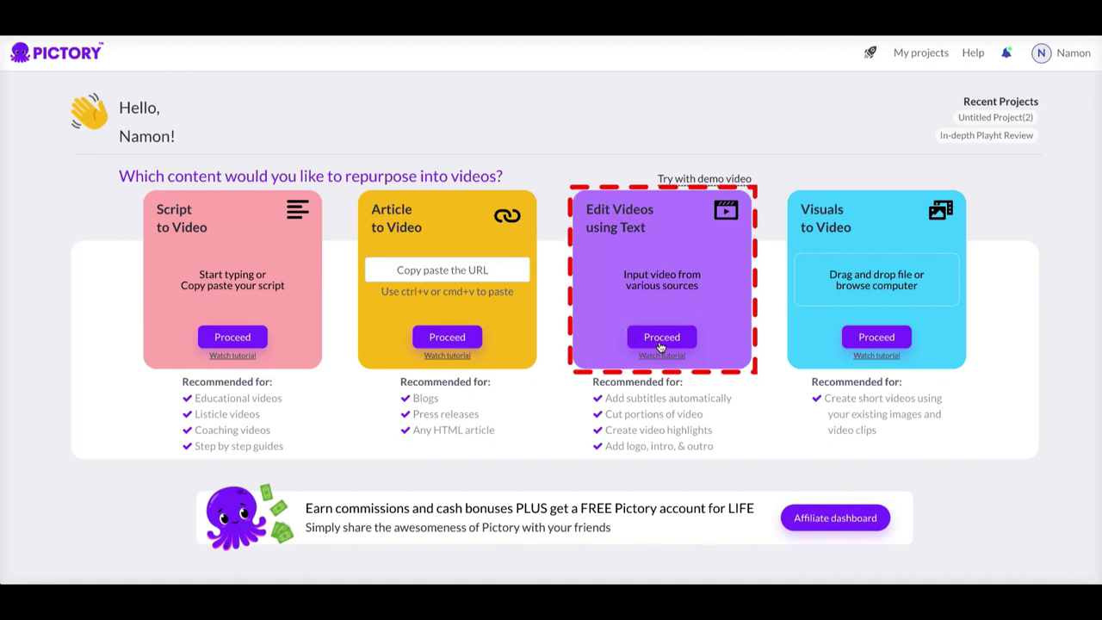
Start a text-based video project from the pasted YouTube link and confirm the speaker count
left_click(661, 339)
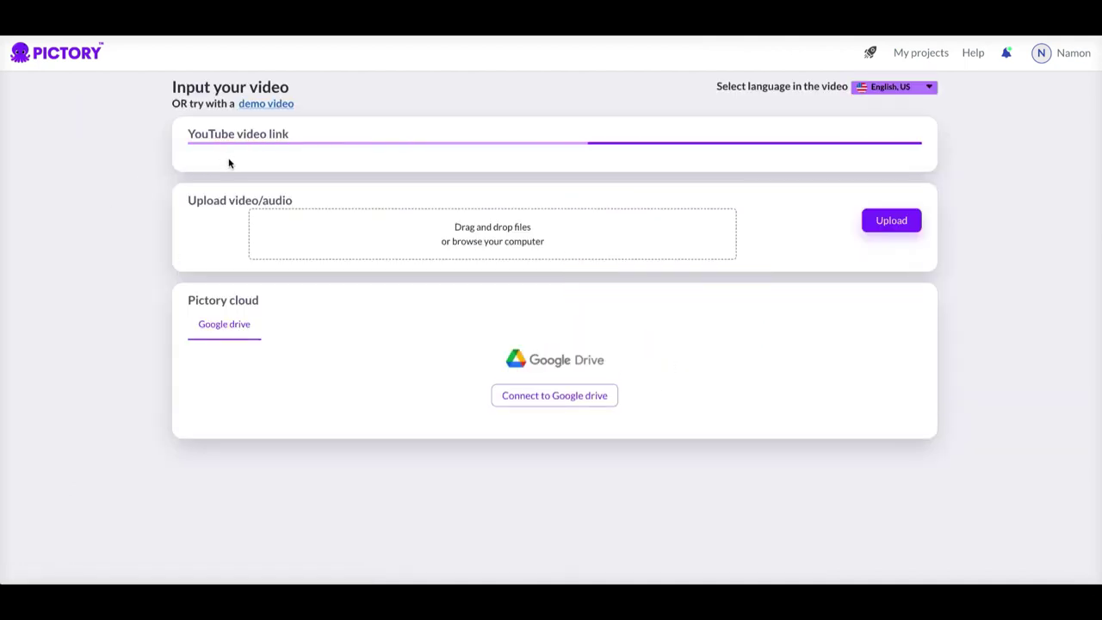
left_click(215, 148)
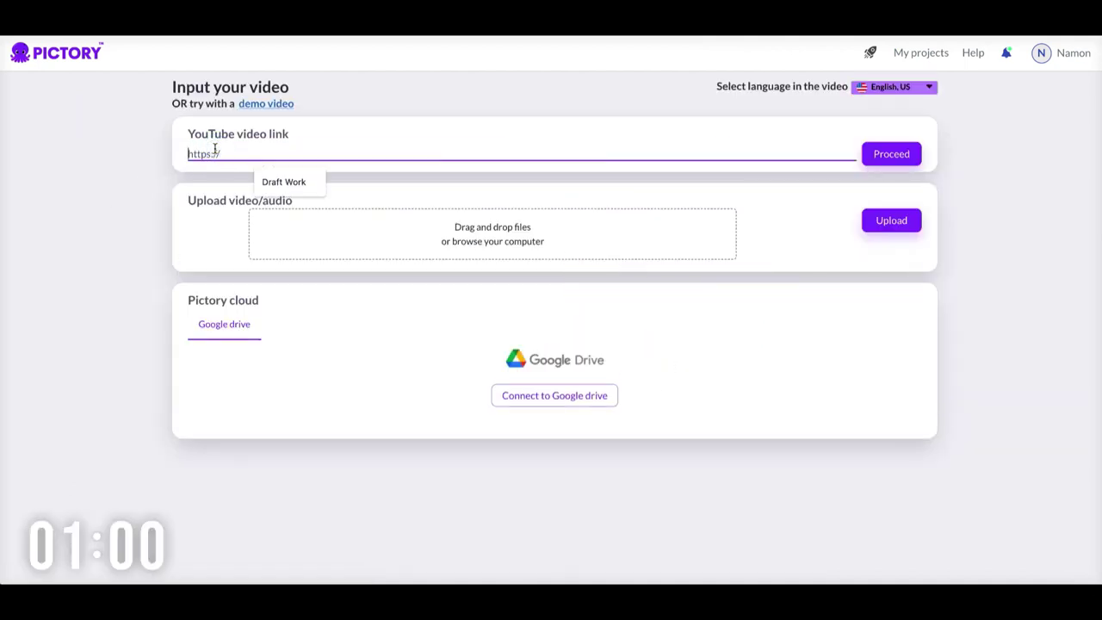
type("https://youtube.com/watch?v=w2QHwG19THs&si=EnSIkaIECMiOmarE")
left_click(880, 155)
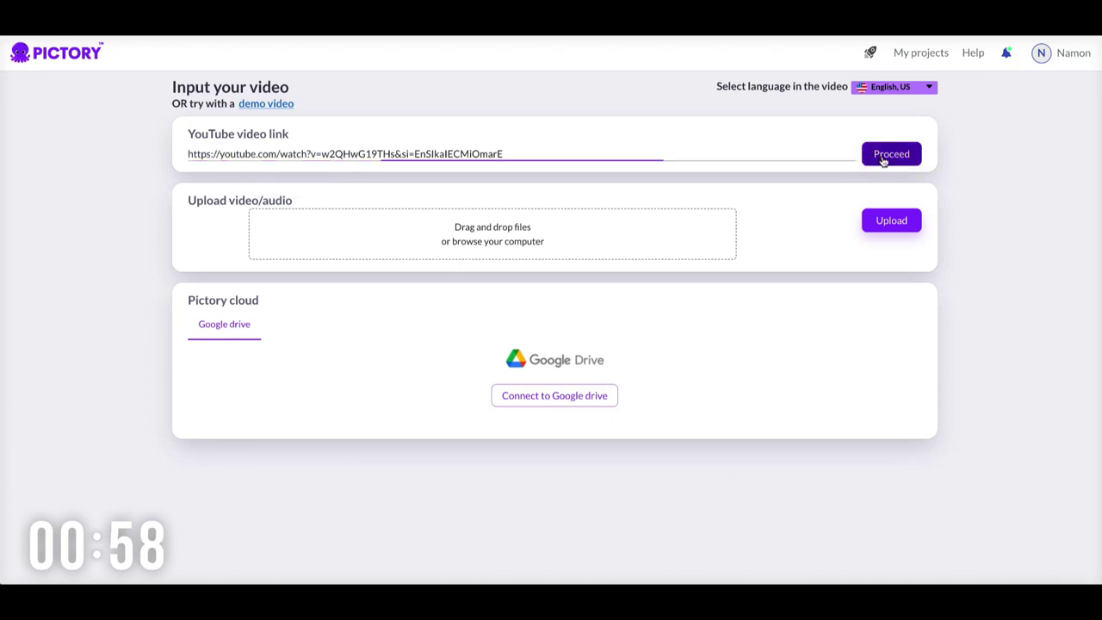
left_click(542, 370)
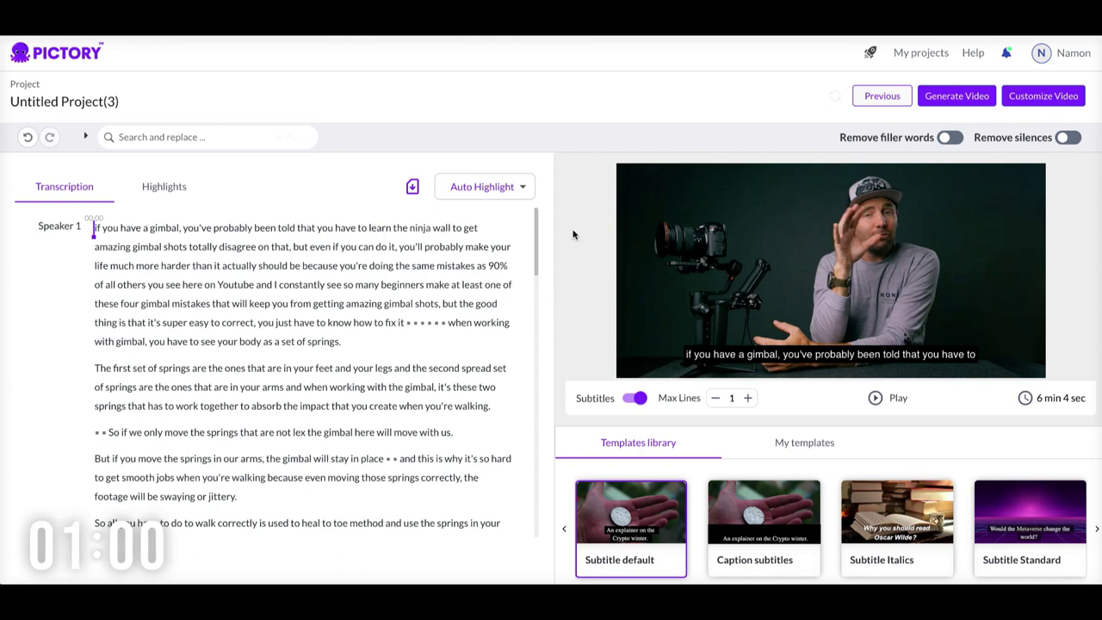
Scroll through the full transcript and back to the top, then generate the video
left_click_drag(535, 231, 524, 530)
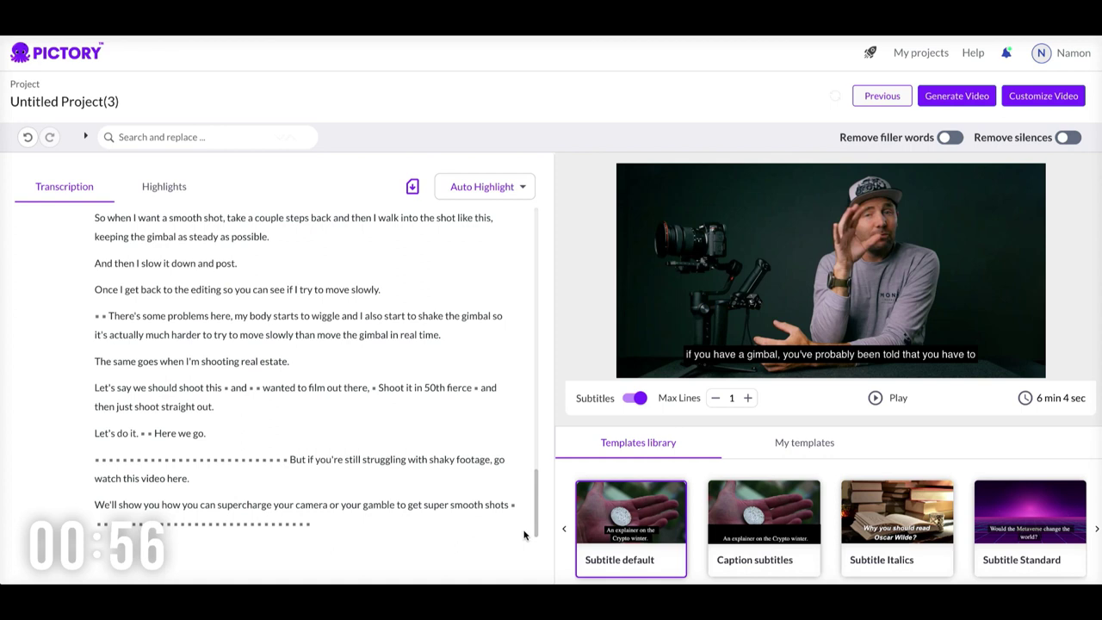
left_click_drag(523, 531, 539, 221)
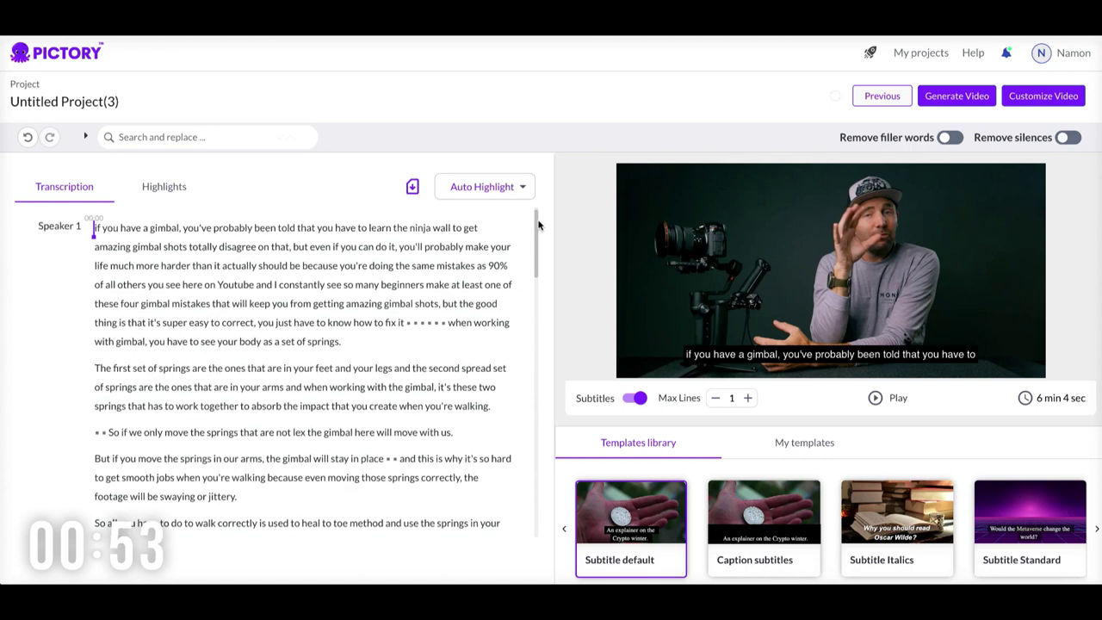
left_click(955, 101)
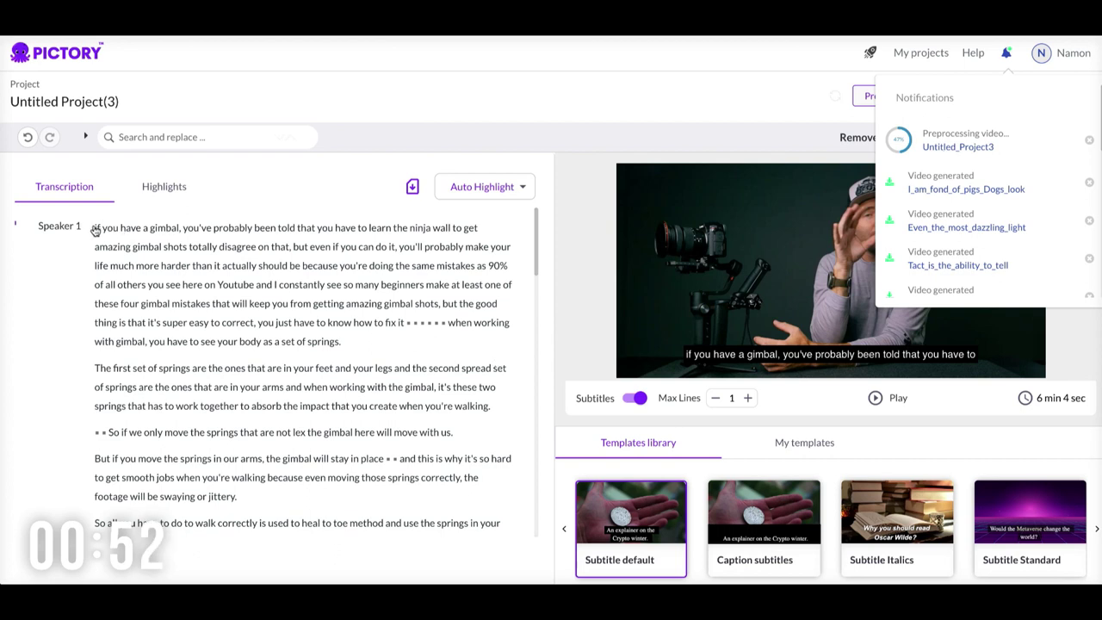
Select part of the transcript text, clear the selection, and check video generation progress
left_click_drag(94, 229, 201, 565)
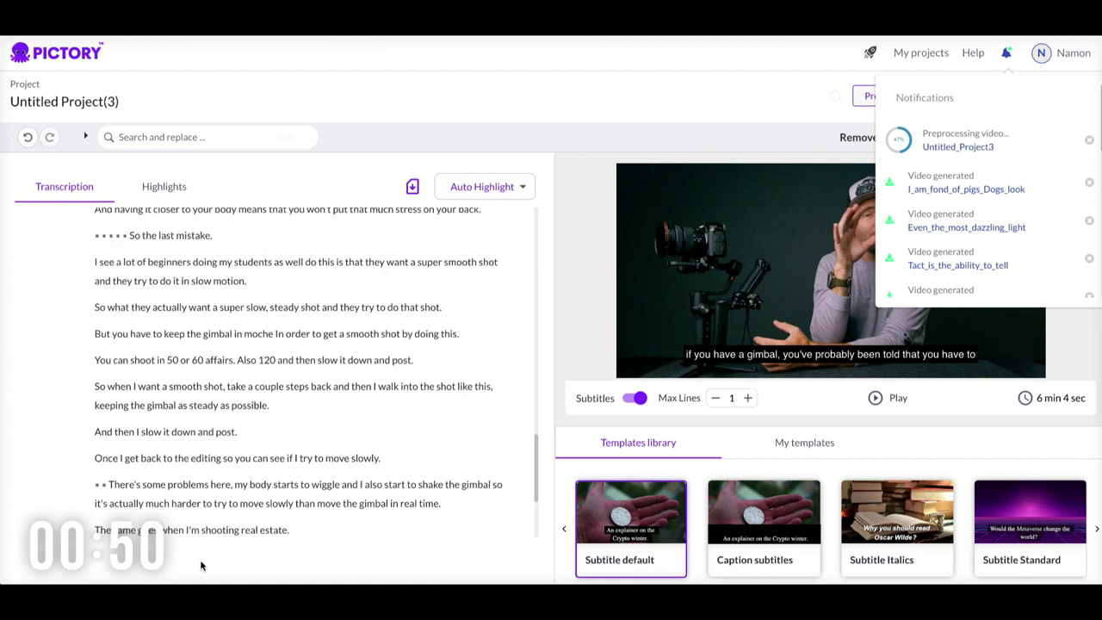
left_click_drag(201, 565, 369, 536)
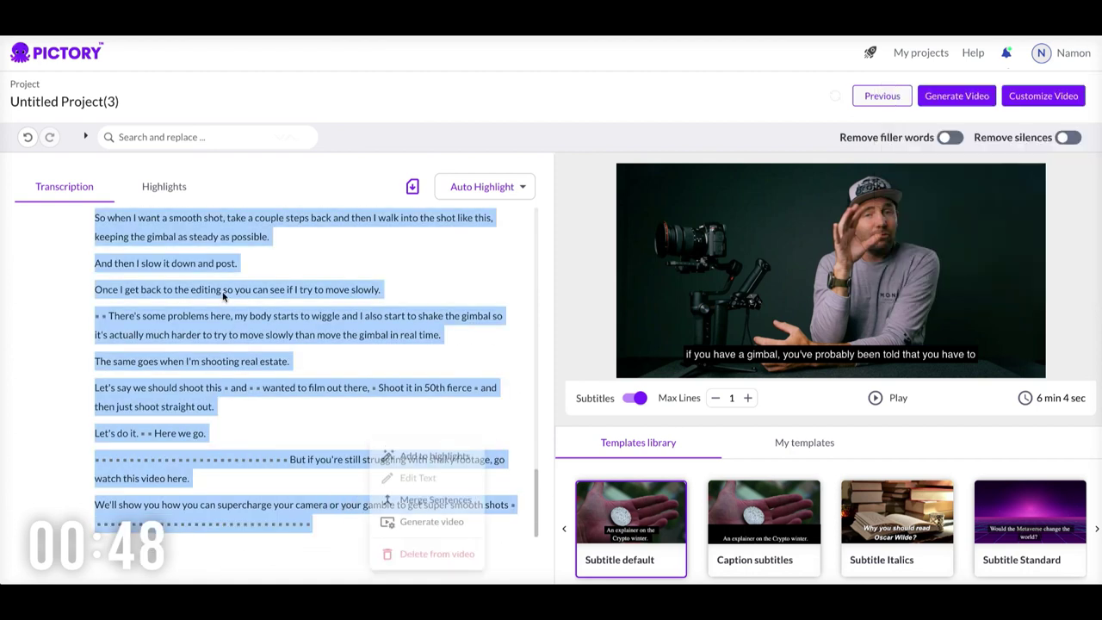
key("Escape")
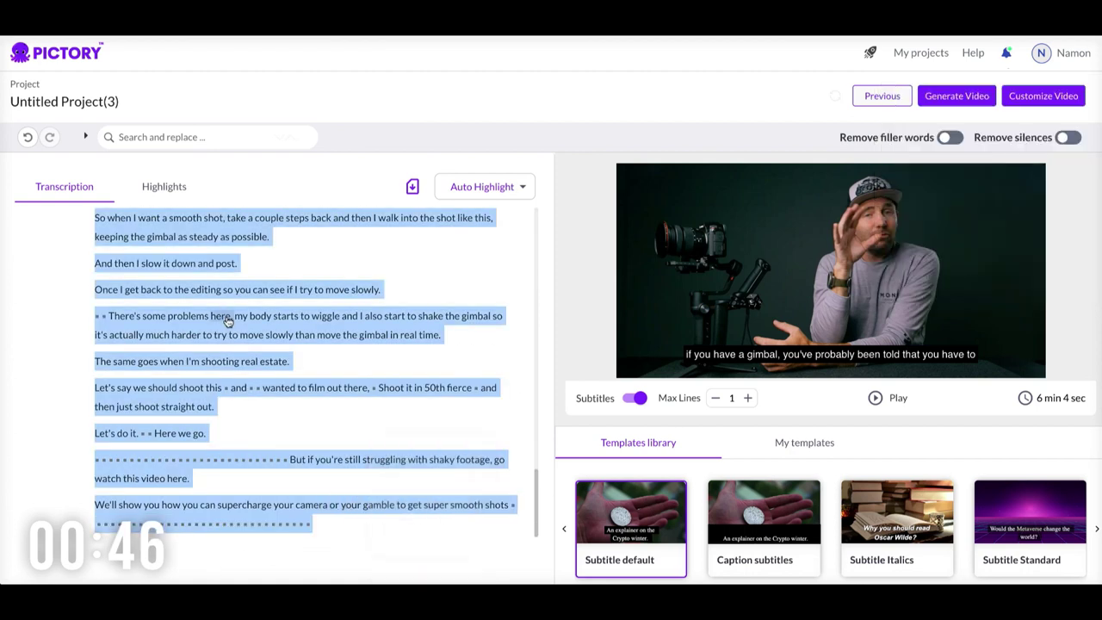
left_click(229, 320)
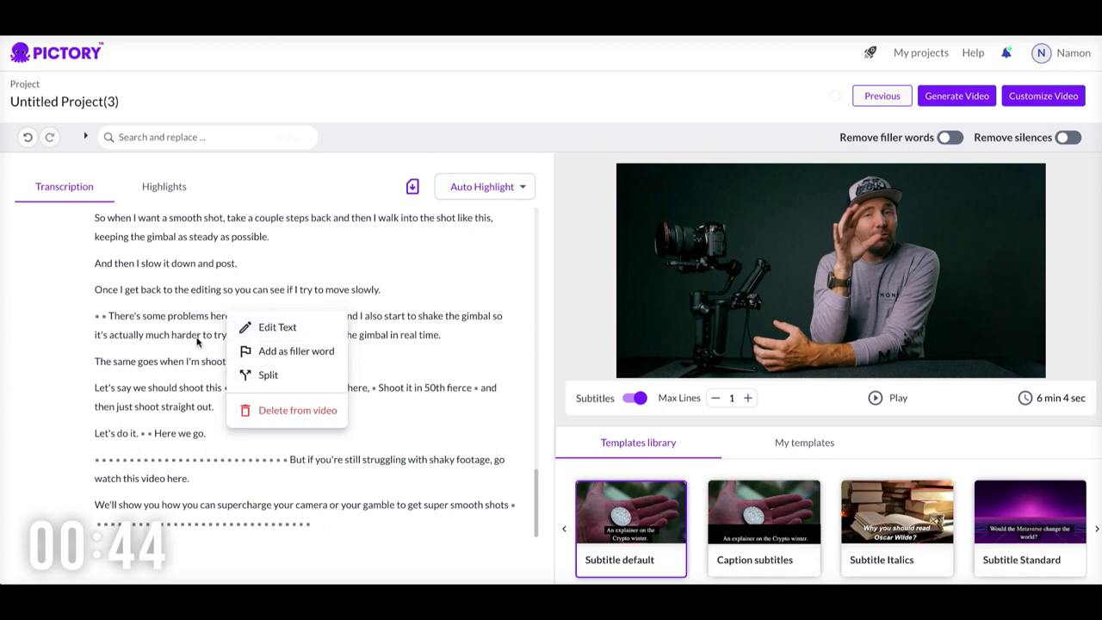
left_click(311, 516)
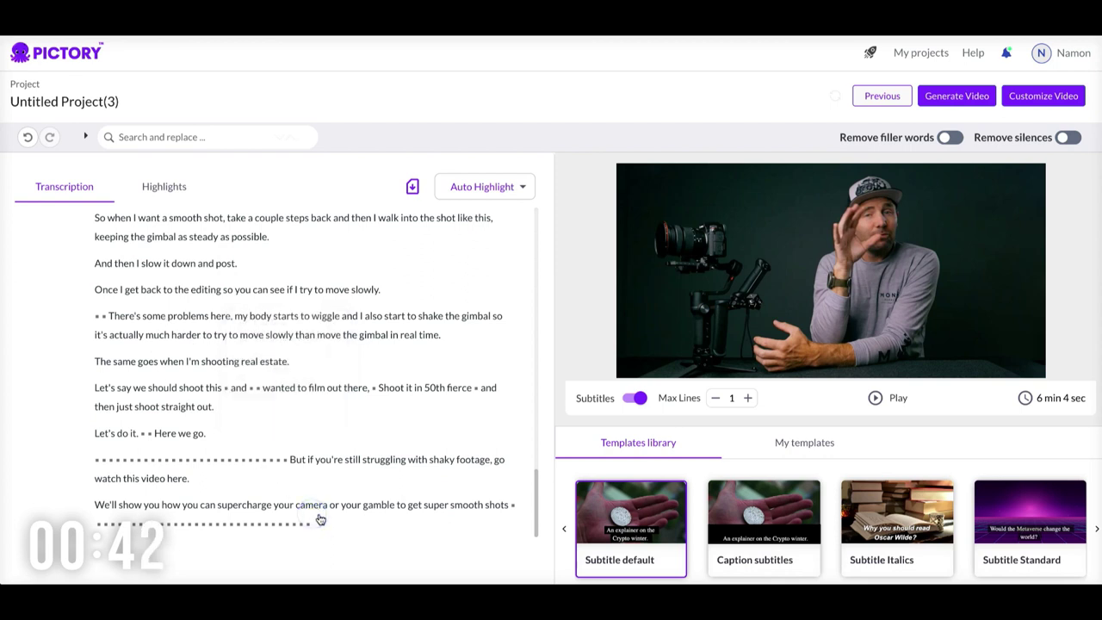
left_click(1006, 55)
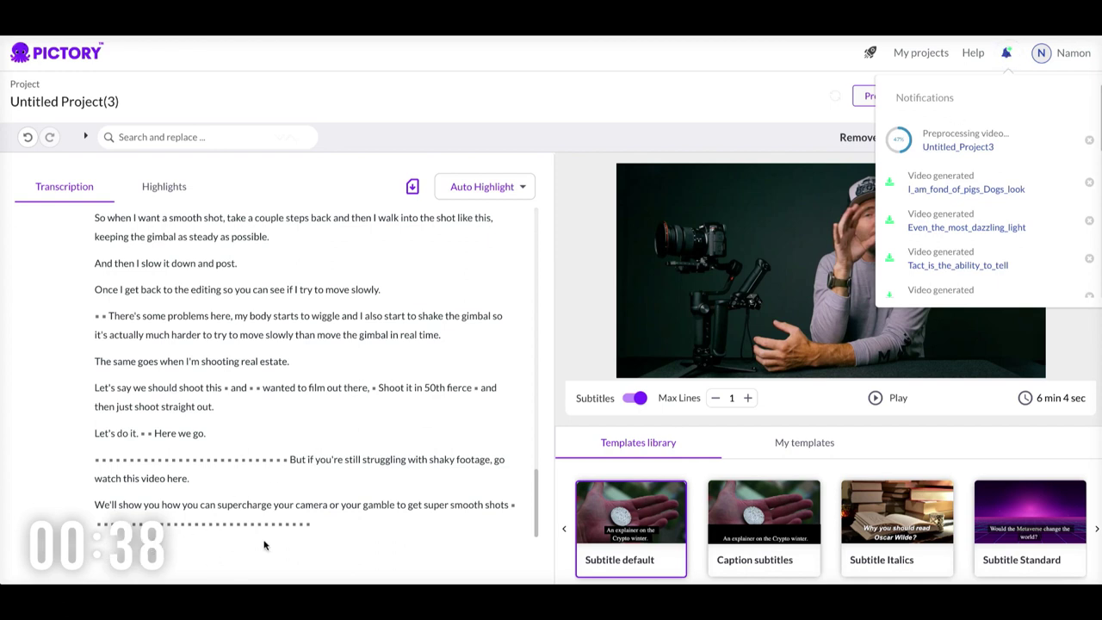
Select the whole transcript, copy it, and open the notifications list
left_click_drag(334, 524, 232, 505)
left_click_drag(148, 462, 250, 276)
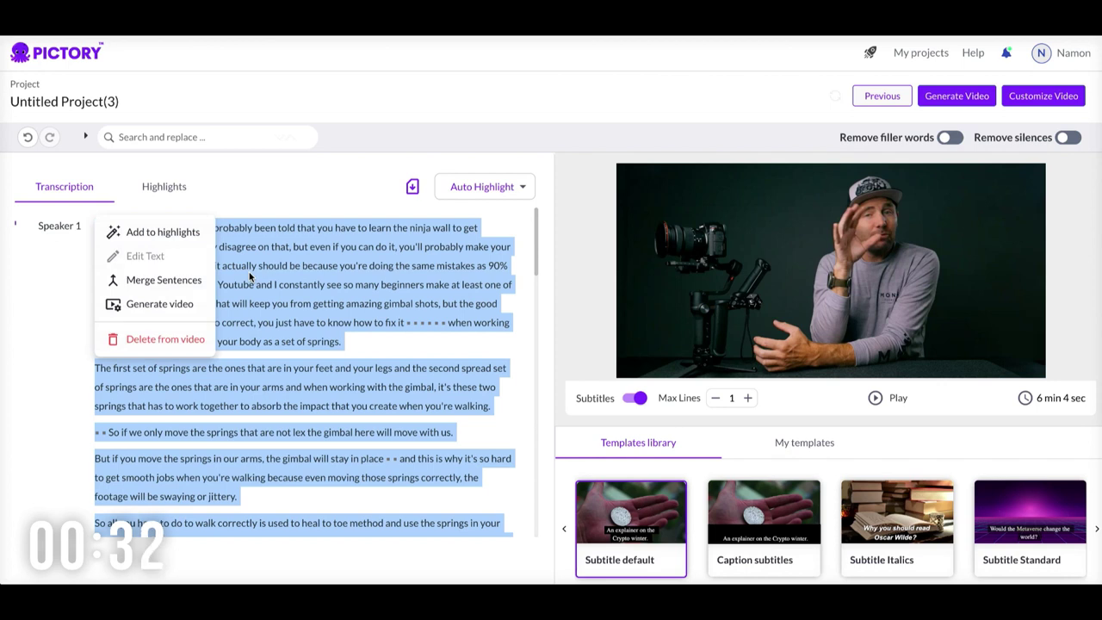
right_click(96, 102)
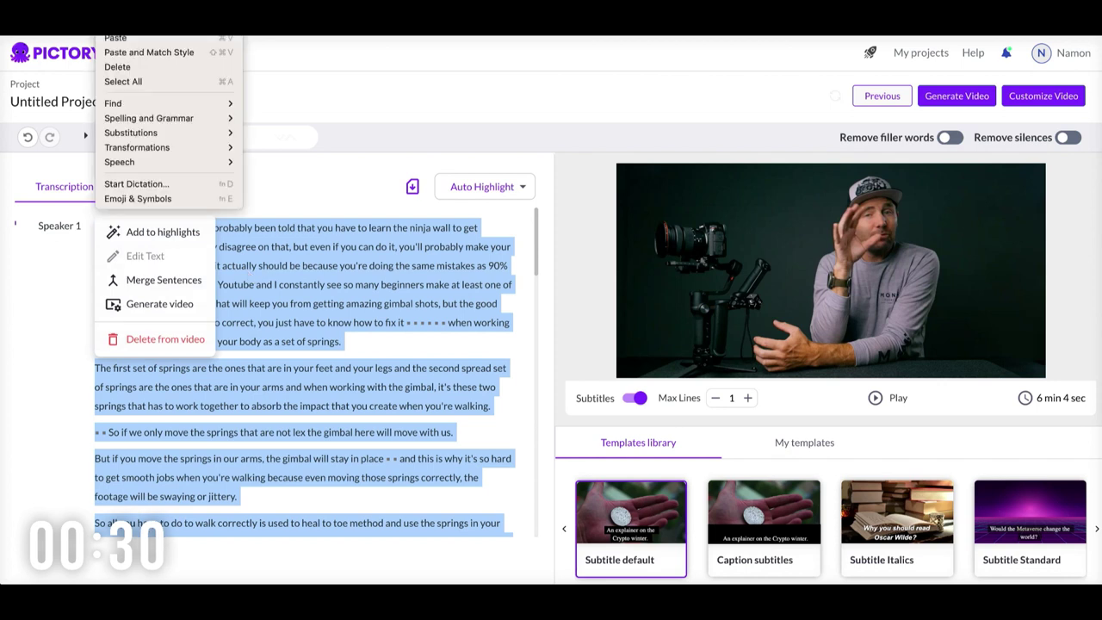
left_click(348, 187)
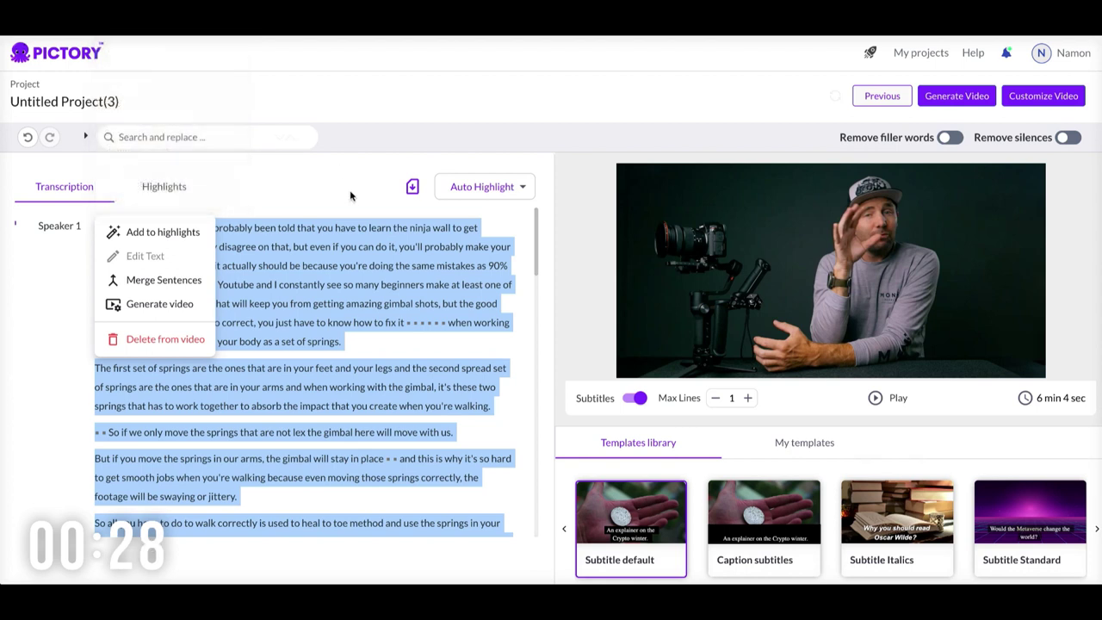
left_click(1005, 54)
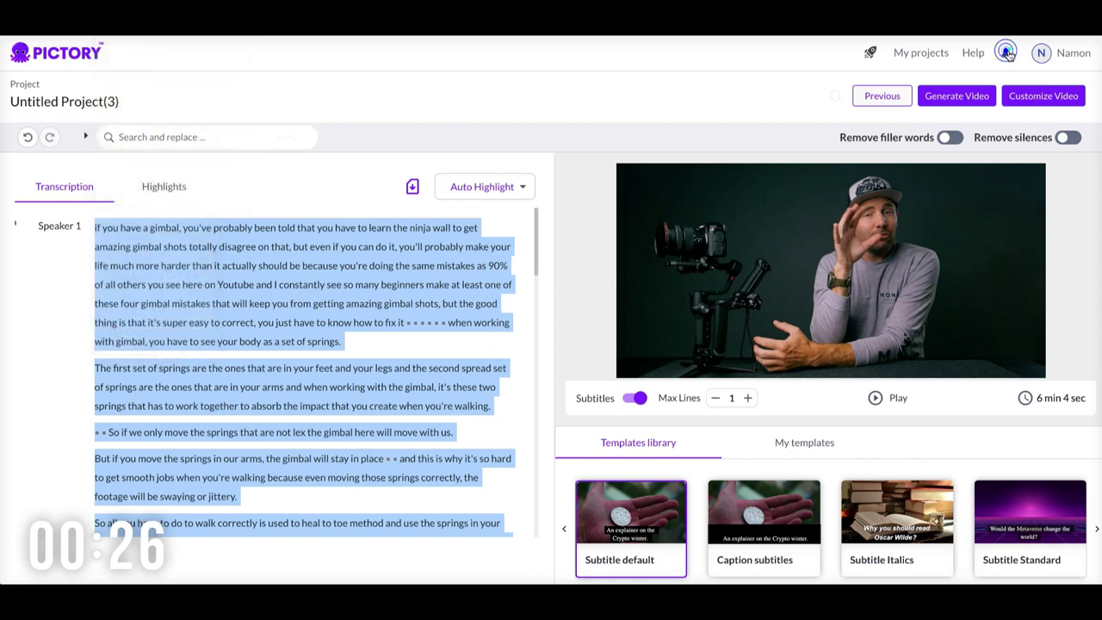
left_click(1008, 53)
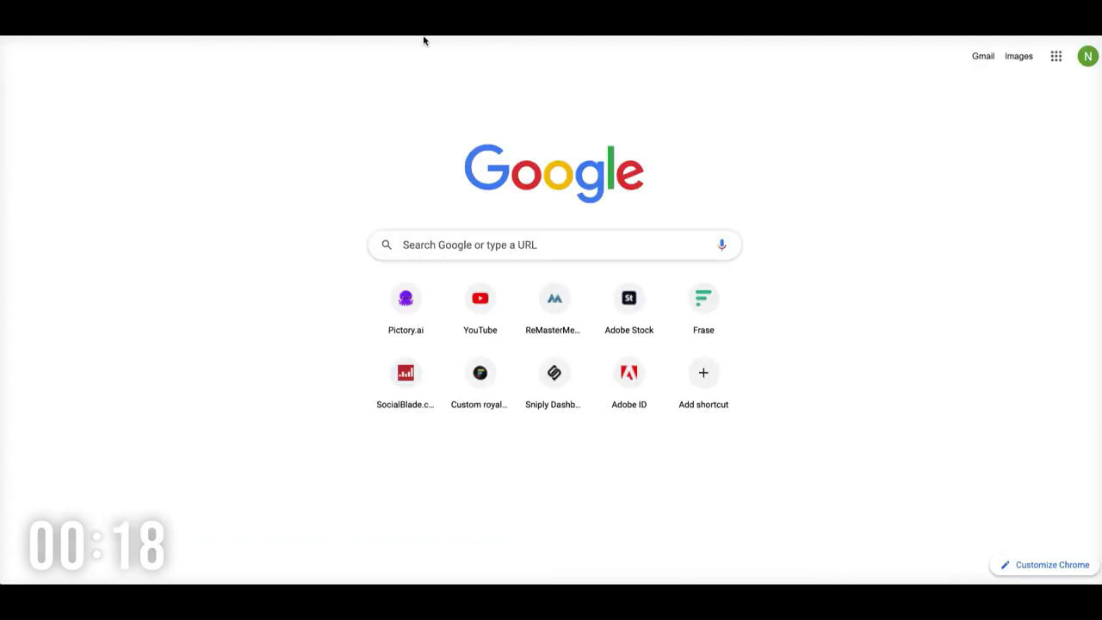
Open chat.openai.com from the address bar suggestion after typing 'ch'
left_click(426, 35)
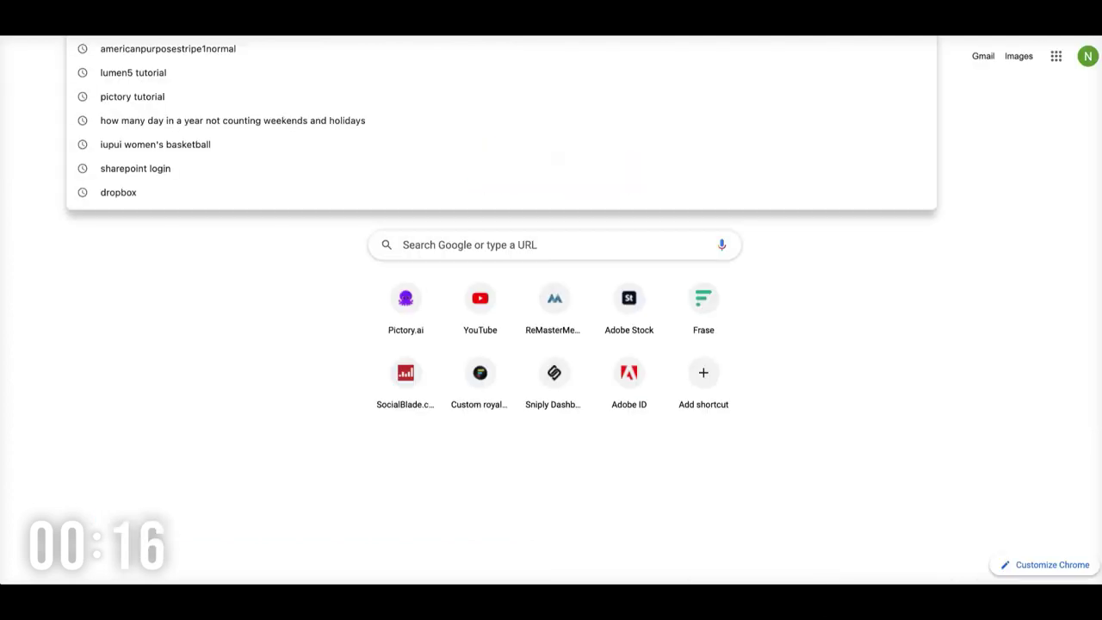
type("ch")
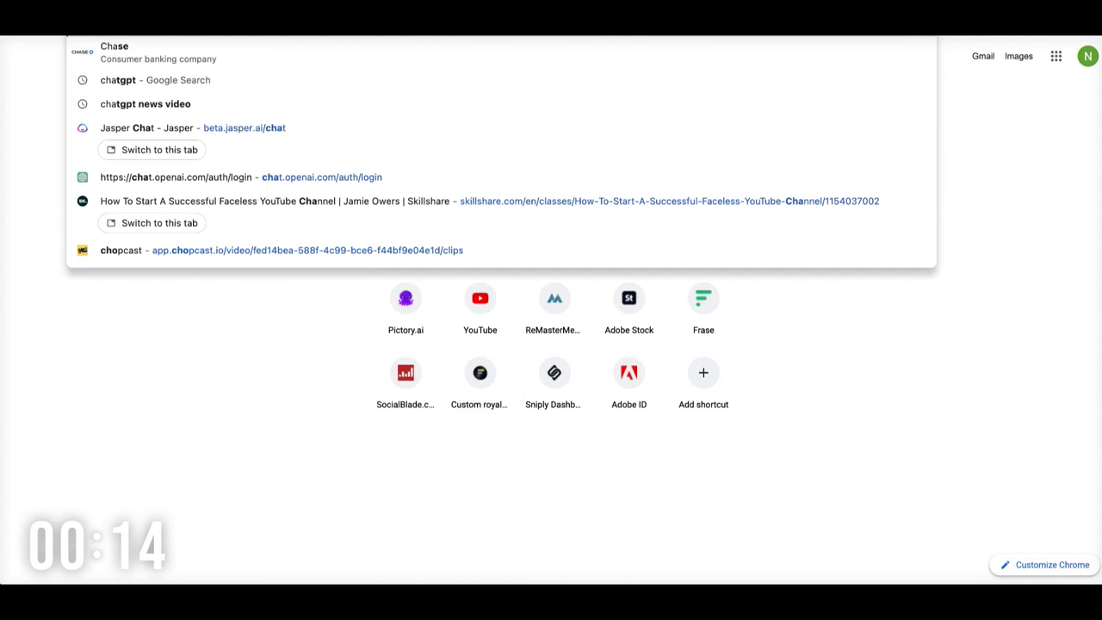
left_click(175, 176)
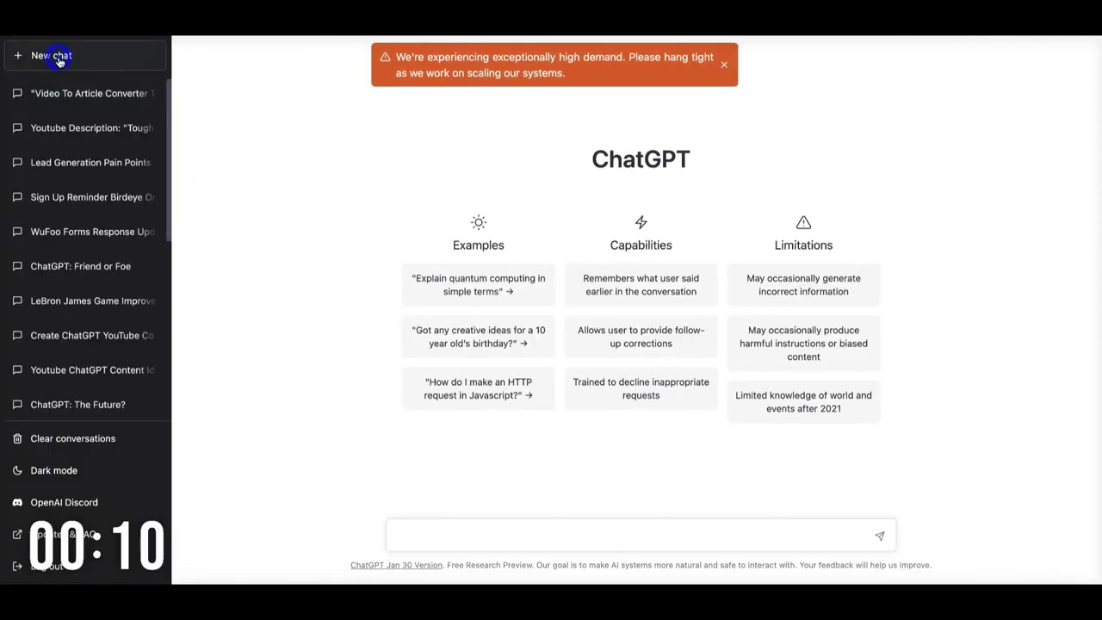
Send ChatGPT 'rewrite this content a blog article' followed by the pasted transcript
left_click(425, 537)
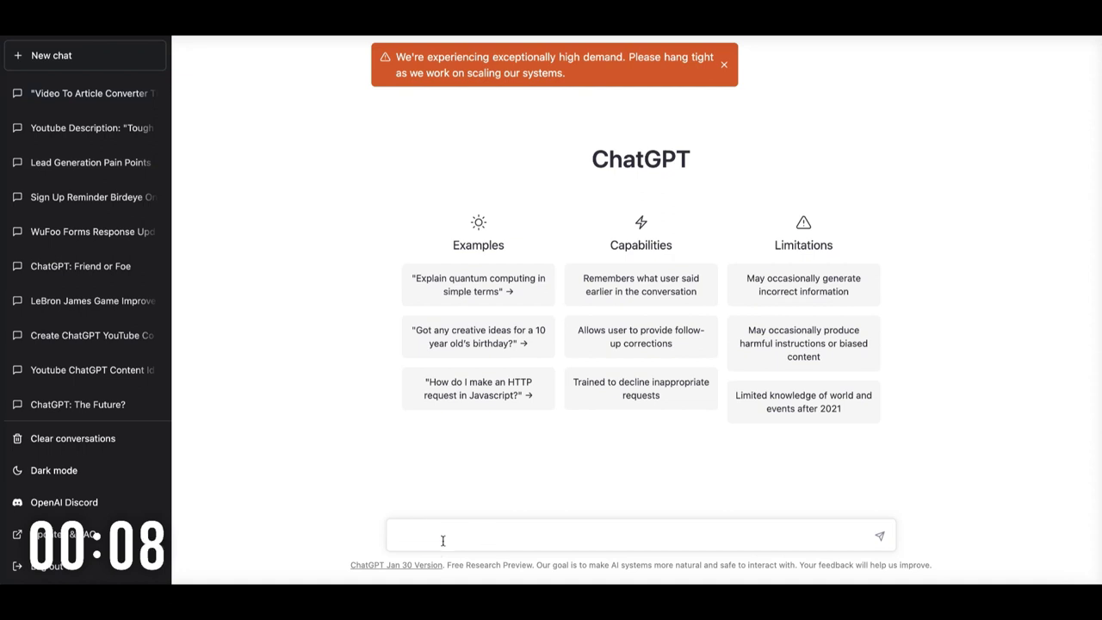
type("rewri")
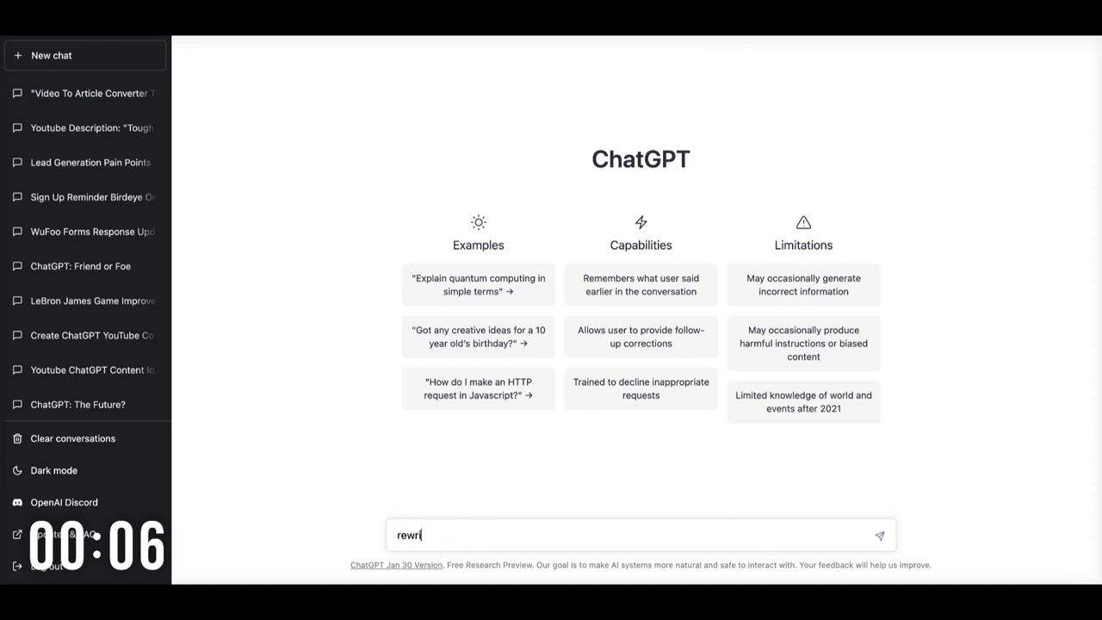
type("te this ")
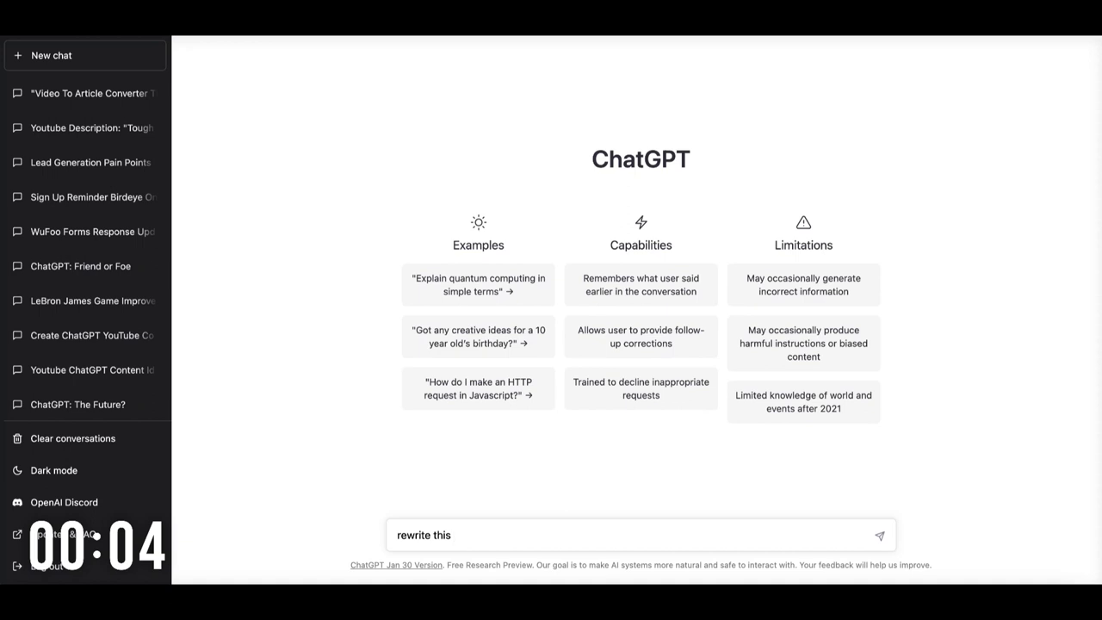
type("content t")
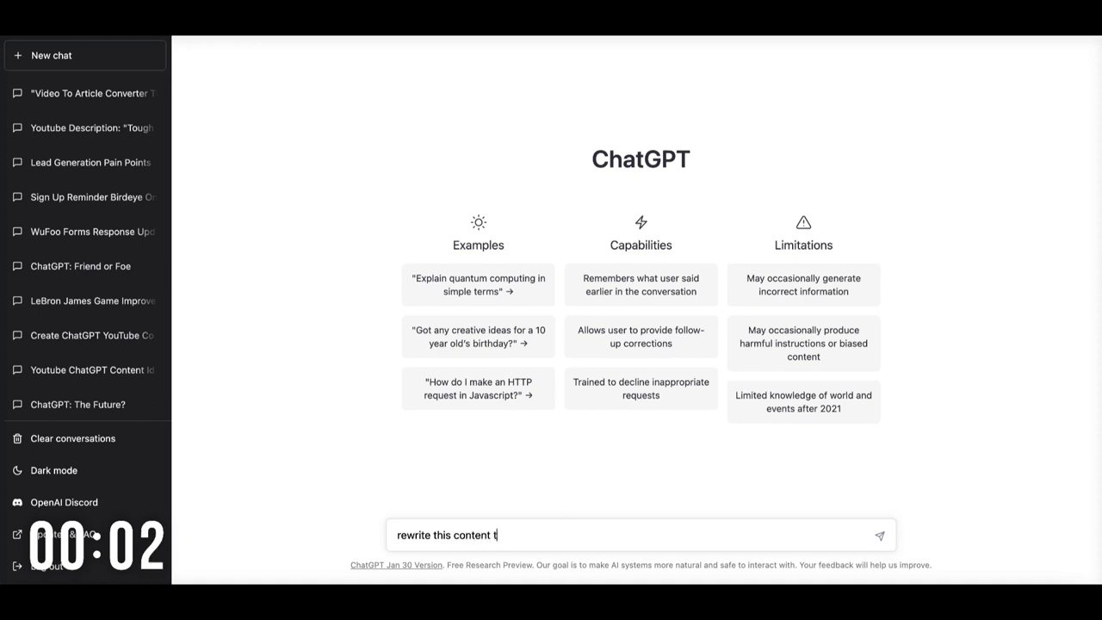
key("BackSpace")
type("into a bl")
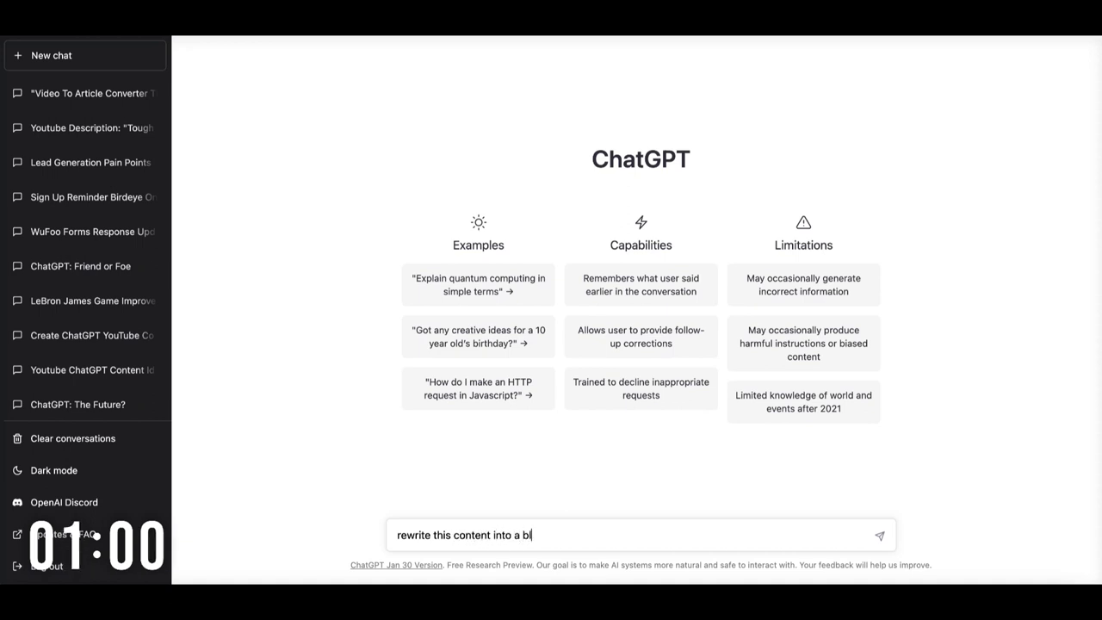
type("og arti")
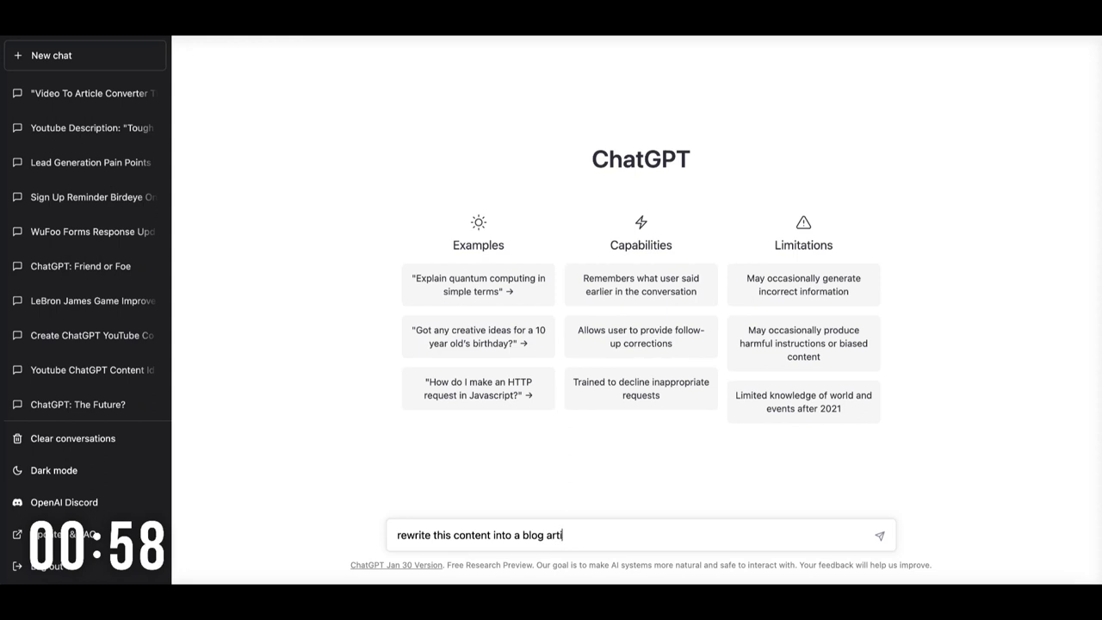
type("cle")
key("ctrl+v")
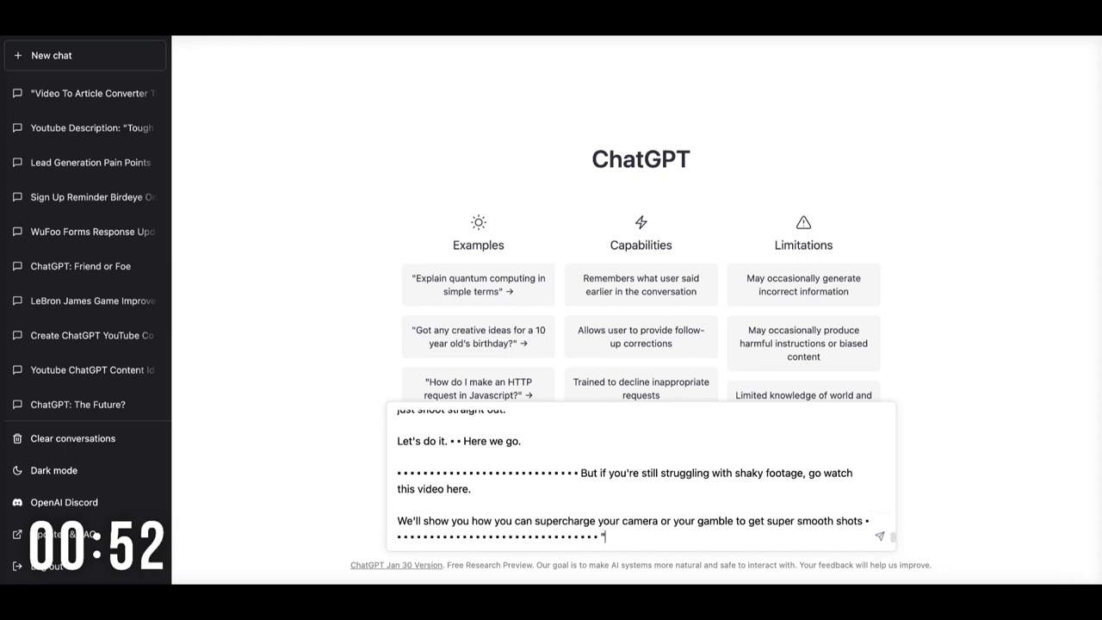
key("Return")
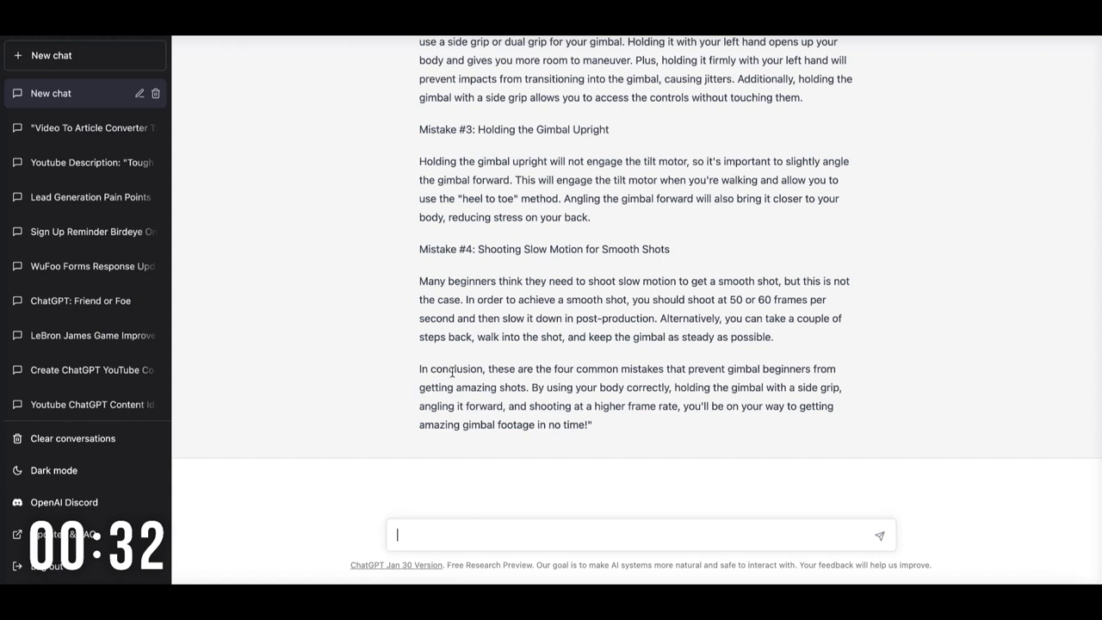
scroll(558, 249, "up", 5)
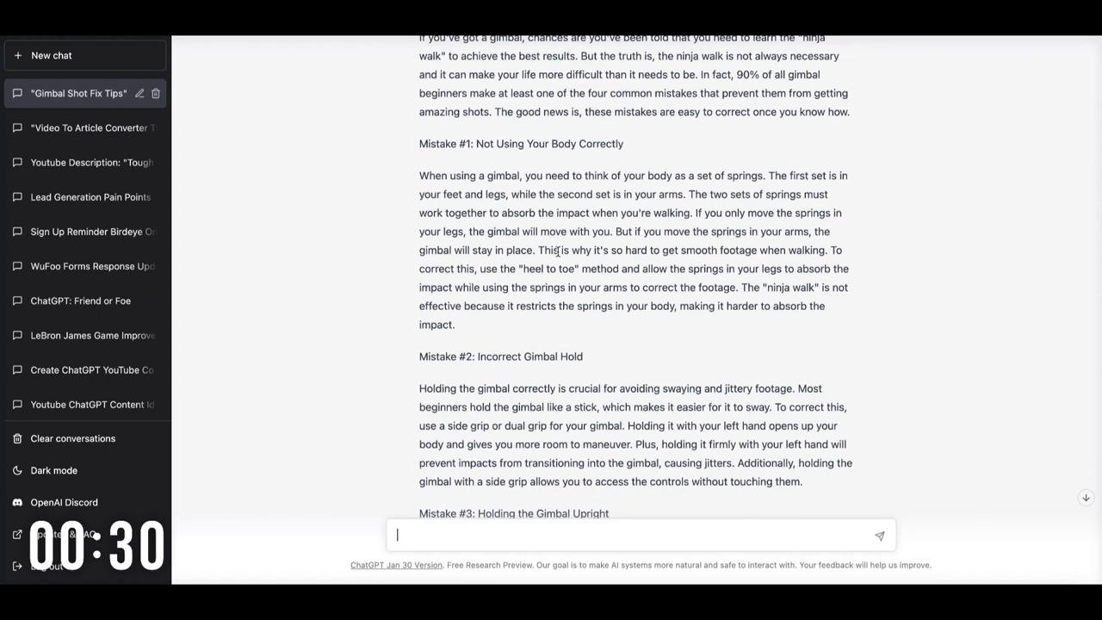
scroll(557, 250, "up", 5)
scroll(552, 253, "down", 3)
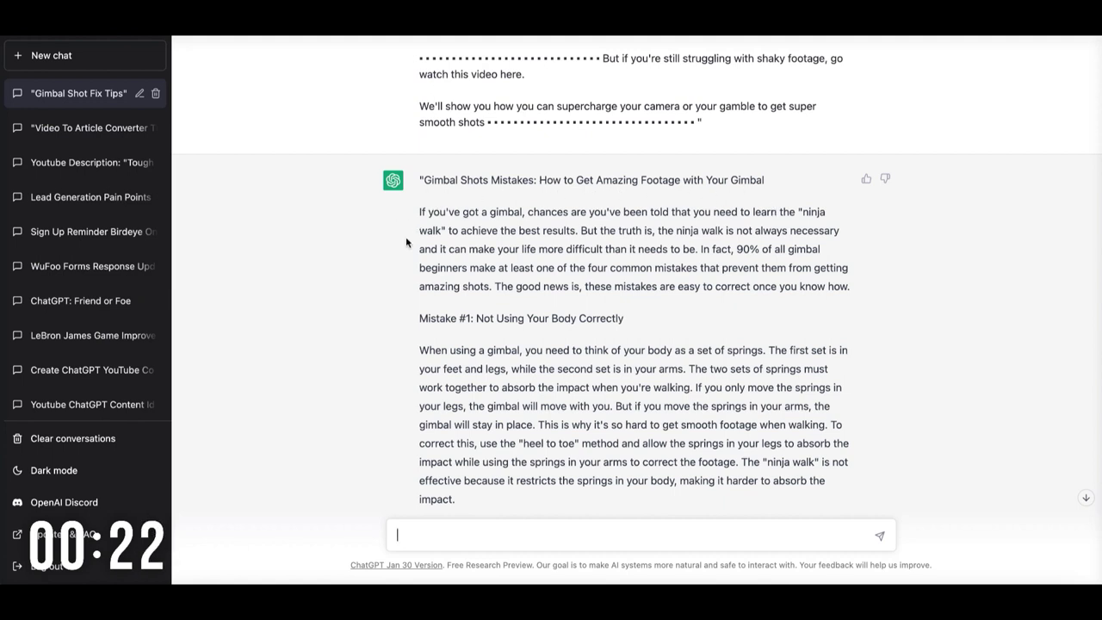
scroll(568, 315, "up", 1)
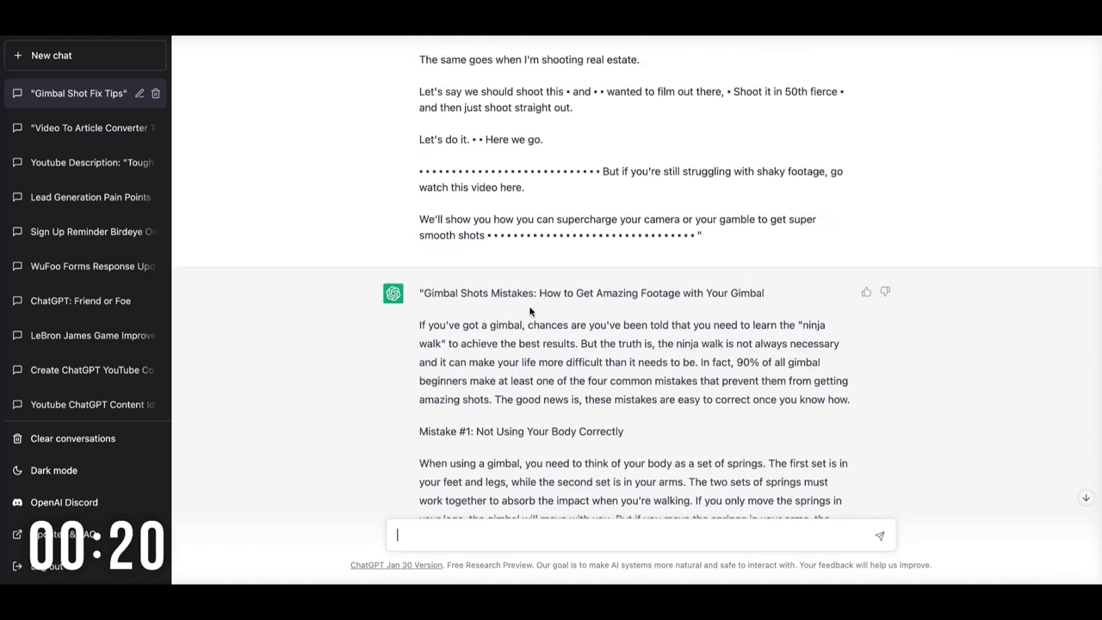
scroll(551, 315, "down", 5)
scroll(532, 315, "down", 3)
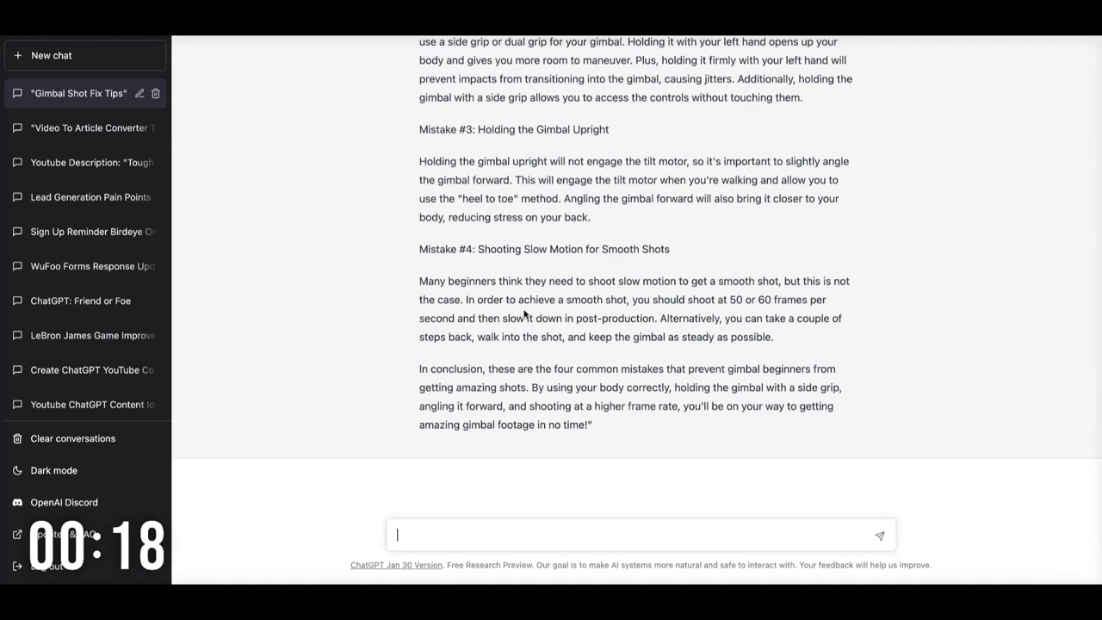